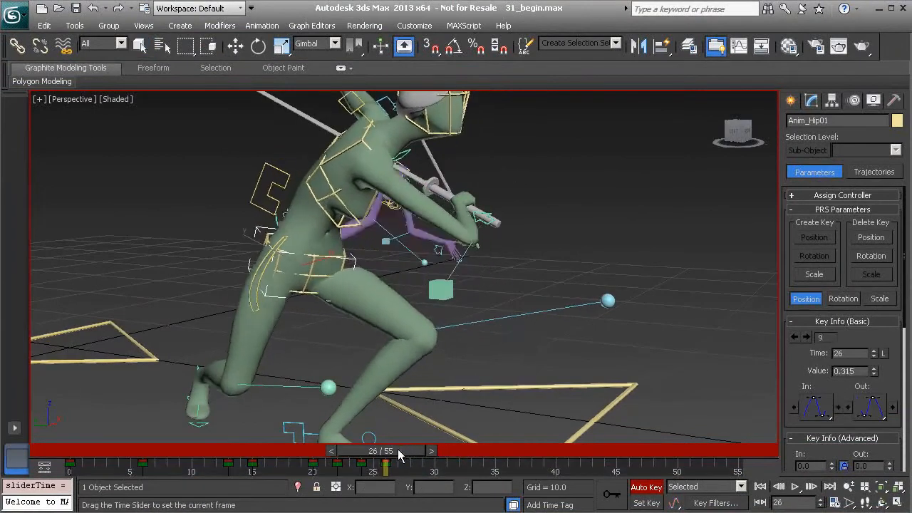
# - Rotate the Anim_Hip01 control of the green character to key its pose at frame 30
pyautogui.keyDown('alt'); pyautogui.moveTo(327, 313); pyautogui.dragTo(376, 313, button='middle'); pyautogui.keyUp('alt')
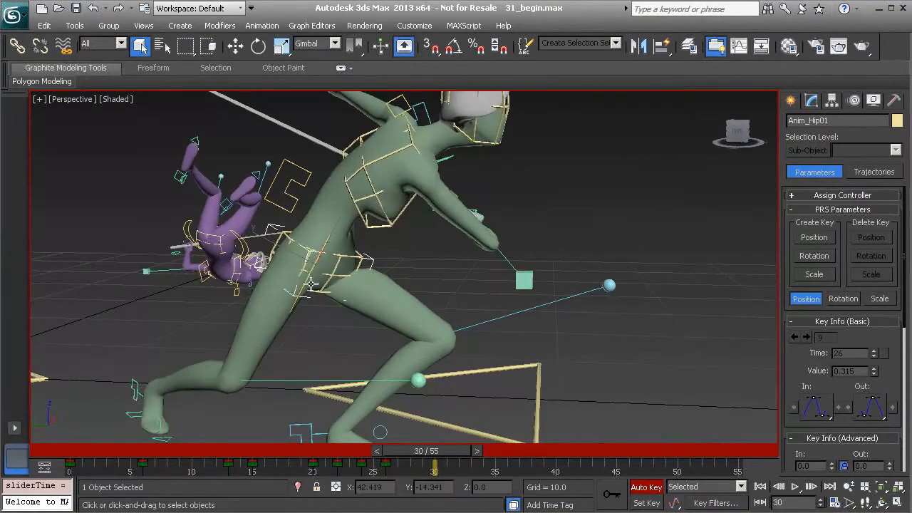
pyautogui.moveTo(431, 450)
pyautogui.mouseDown()
pyautogui.moveTo(417, 456)
pyautogui.moveTo(434, 453)
pyautogui.mouseUp()
pyautogui.keyDown('alt'); pyautogui.moveTo(330, 258); pyautogui.dragTo(326, 261, button='middle'); pyautogui.keyUp('alt')
pyautogui.press('e')
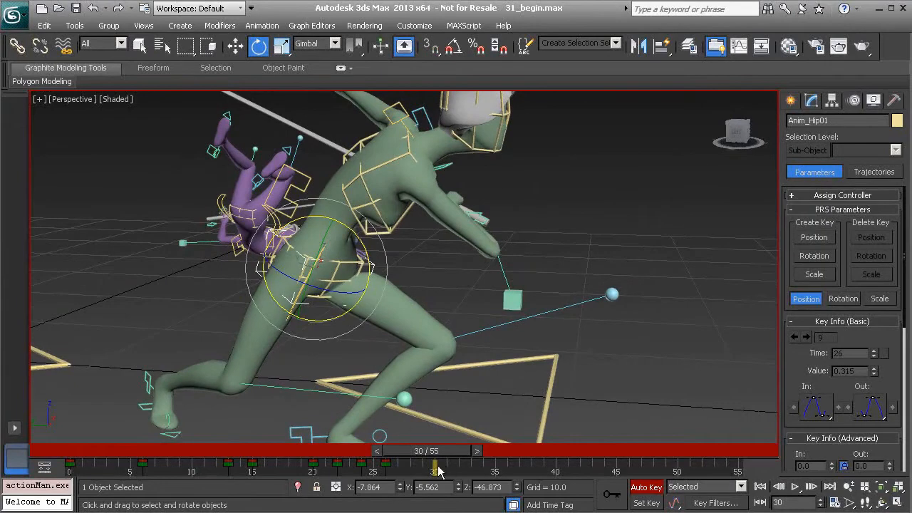
pyautogui.moveTo(443, 454)
pyautogui.mouseDown()
pyautogui.moveTo(427, 451)
pyautogui.moveTo(442, 449)
pyautogui.mouseUp()
pyautogui.keyDown('alt'); pyautogui.moveTo(344, 263); pyautogui.dragTo(334, 278, button='middle'); pyautogui.keyUp('alt')
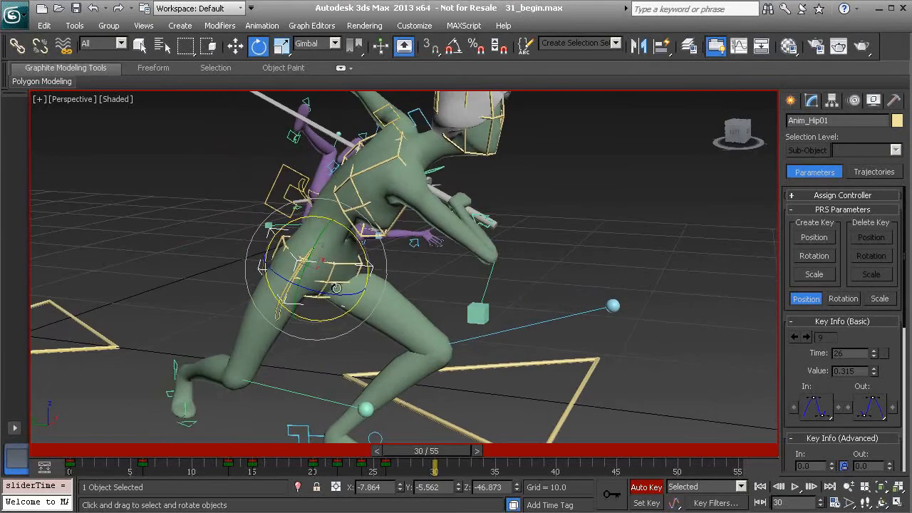
pyautogui.moveTo(341, 297); pyautogui.dragTo(326, 295)
pyautogui.keyDown('alt'); pyautogui.moveTo(326, 295); pyautogui.dragTo(331, 288, button='middle'); pyautogui.keyUp('alt')
pyautogui.moveTo(346, 292); pyautogui.dragTo(349, 295)
# - Key slight hip rotations about Z, reaching about -53.3 degrees at frame 42 and -56.3 degrees at frame 55
pyautogui.moveTo(454, 463); pyautogui.dragTo(579, 475)
pyautogui.press('e')
pyautogui.keyDown('alt'); pyautogui.moveTo(352, 269); pyautogui.dragTo(321, 281, button='middle'); pyautogui.keyUp('alt')
pyautogui.moveTo(316, 284); pyautogui.dragTo(321, 284)
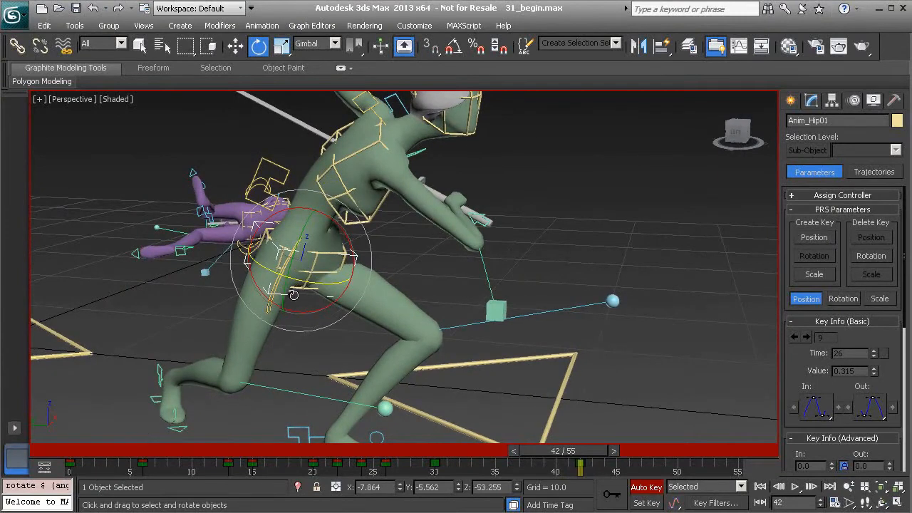
pyautogui.moveTo(570, 451); pyautogui.dragTo(722, 450)
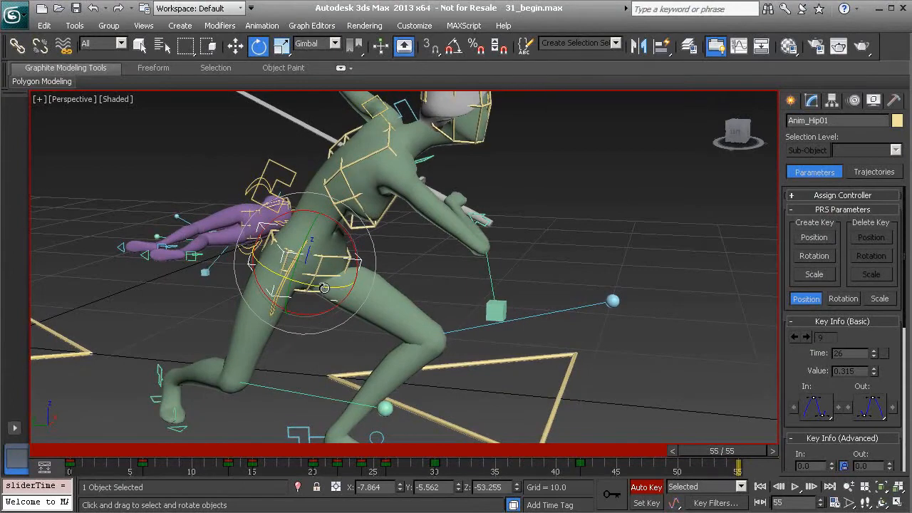
pyautogui.moveTo(325, 287); pyautogui.dragTo(322, 287)
# - Play back the animation from about frame 22 and check the hip pose from several angles up to frame 55
pyautogui.moveTo(702, 450); pyautogui.dragTo(338, 451)
pyautogui.click(604, 278)
pyautogui.click(794, 486)
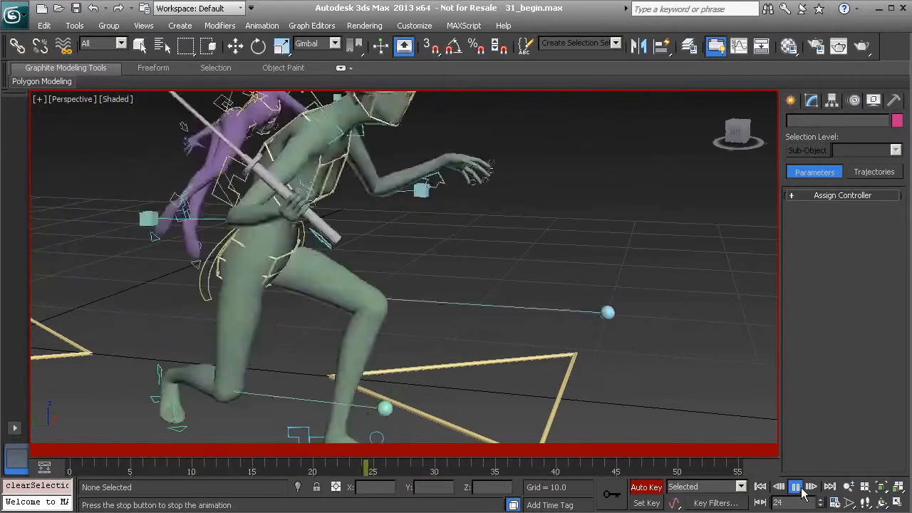
pyautogui.click(796, 486)
pyautogui.press('e')
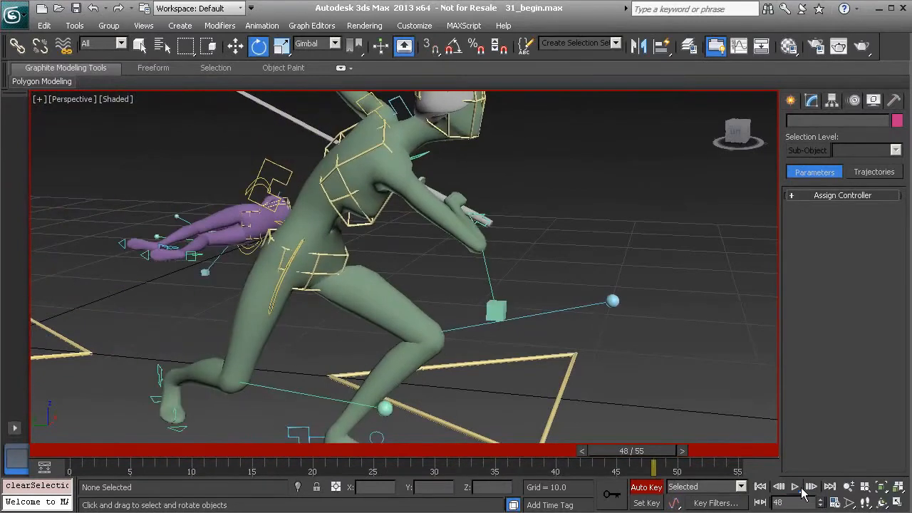
pyautogui.click(347, 256)
pyautogui.keyDown('alt'); pyautogui.moveTo(347, 256); pyautogui.dragTo(291, 285, button='middle'); pyautogui.keyUp('alt')
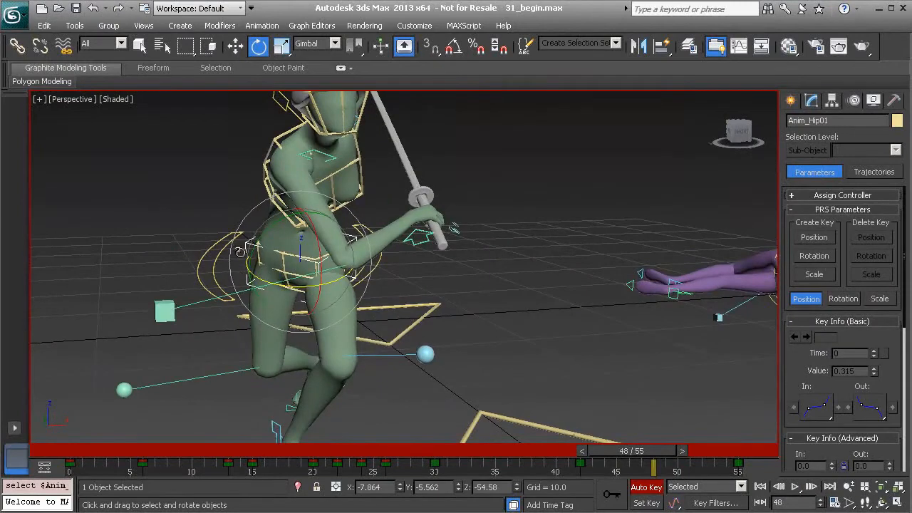
pyautogui.moveTo(647, 451); pyautogui.dragTo(759, 472)
pyautogui.keyDown('alt'); pyautogui.moveTo(331, 267); pyautogui.dragTo(412, 287, button='middle'); pyautogui.keyUp('alt')
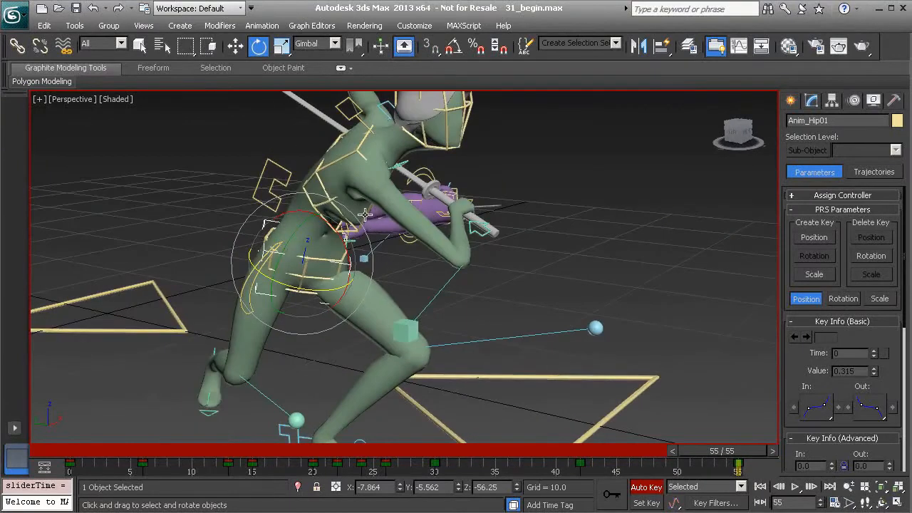
# - Rotate the Anim_Chest01 control about X to about 44.4 degrees at frame 33
pyautogui.click(335, 163)
pyautogui.keyDown('alt'); pyautogui.moveTo(343, 214); pyautogui.dragTo(408, 235, button='middle'); pyautogui.keyUp('alt')
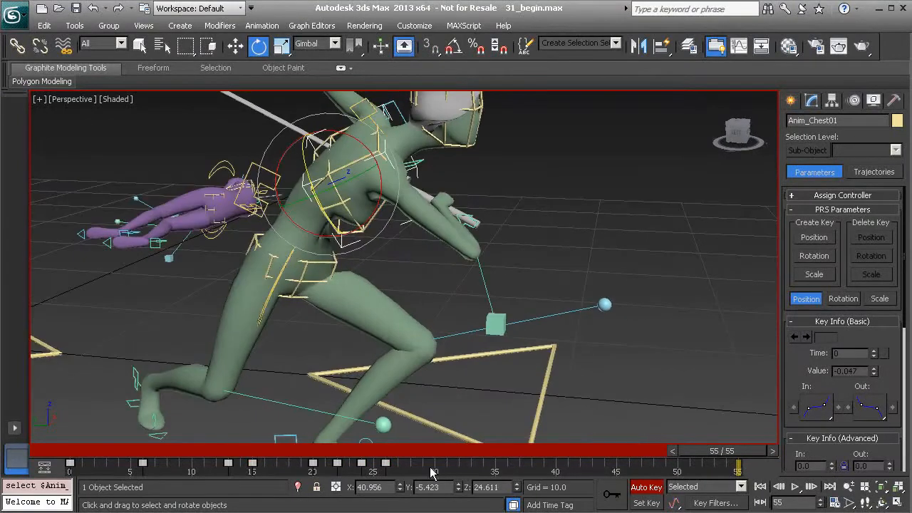
pyautogui.moveTo(384, 450); pyautogui.dragTo(475, 466)
pyautogui.press('e')
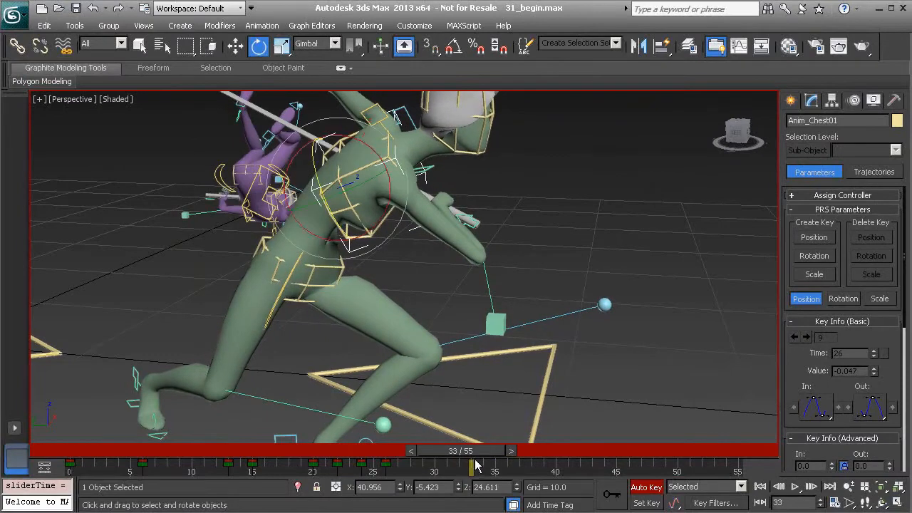
pyautogui.keyDown('alt'); pyautogui.moveTo(407, 209); pyautogui.dragTo(447, 208, button='middle'); pyautogui.keyUp('alt')
pyautogui.moveTo(474, 455)
pyautogui.mouseDown()
pyautogui.moveTo(378, 456)
pyautogui.moveTo(461, 452)
pyautogui.mouseUp()
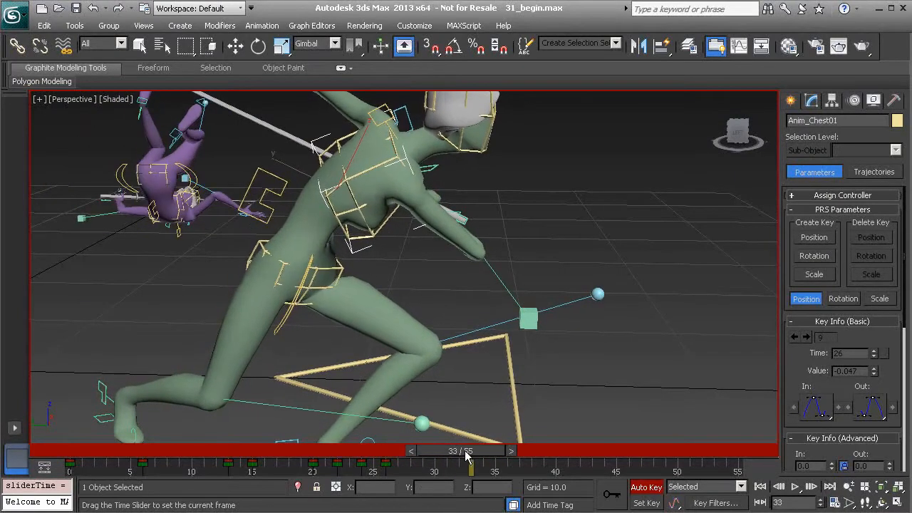
pyautogui.press('e')
pyautogui.moveTo(391, 188); pyautogui.dragTo(391, 193)
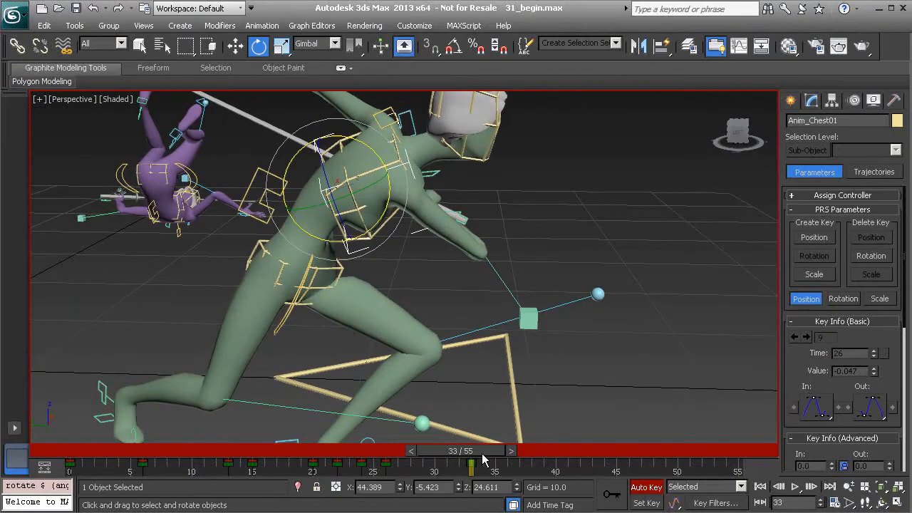
# - Rotate the chest control back to about 42 degrees on X at frame 45
pyautogui.moveTo(488, 459); pyautogui.dragTo(621, 474)
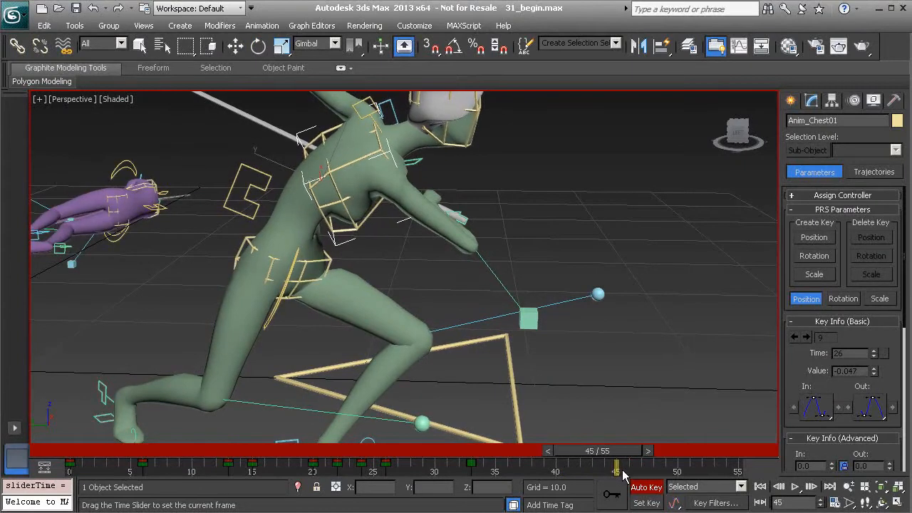
pyautogui.press('e')
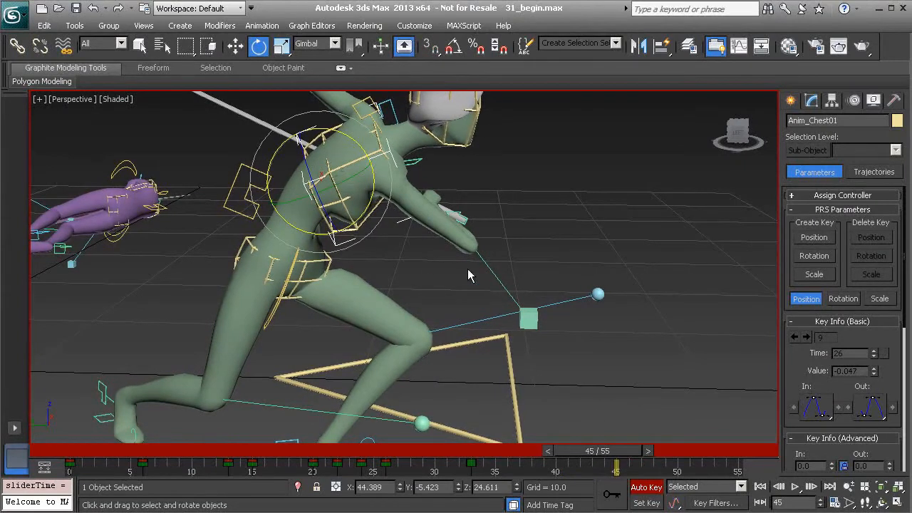
pyautogui.moveTo(371, 188); pyautogui.dragTo(372, 186)
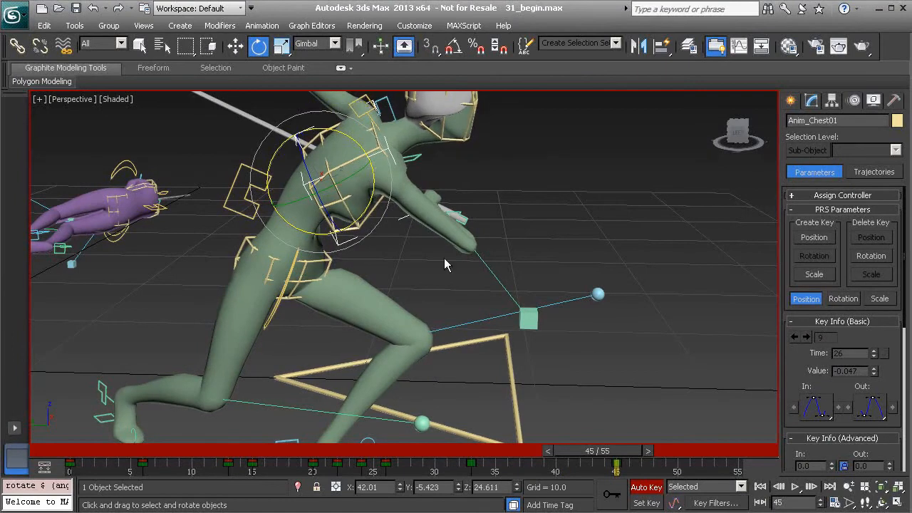
# - Key a slight X rotation of the chest control at frame 55 and fine-tune it
pyautogui.moveTo(623, 456); pyautogui.dragTo(763, 460)
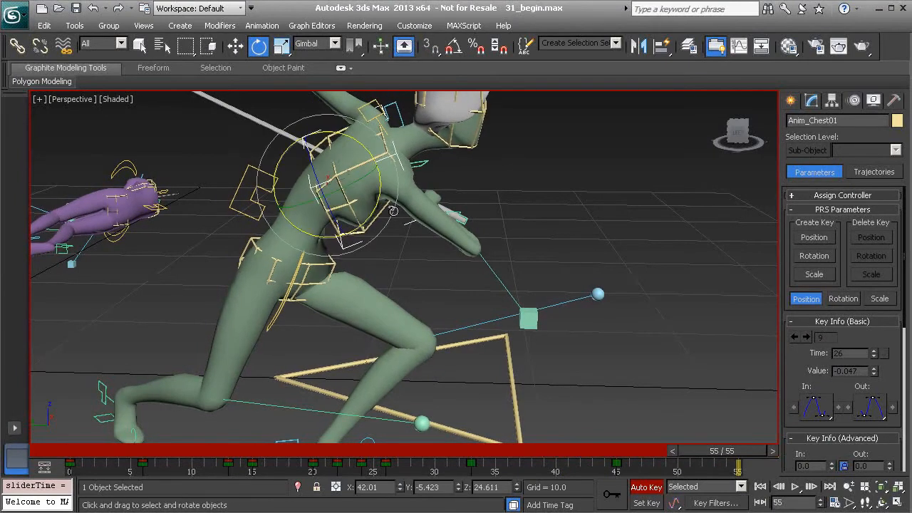
pyautogui.moveTo(379, 193); pyautogui.dragTo(379, 193)
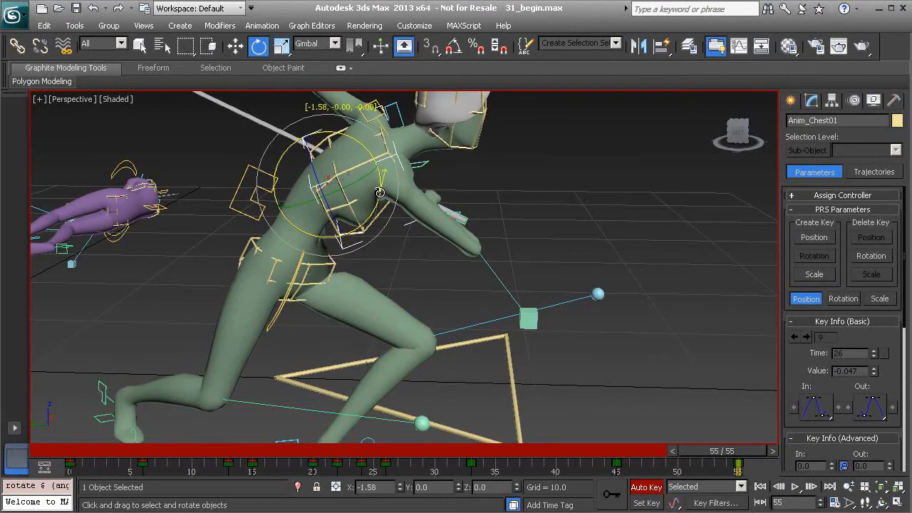
pyautogui.moveTo(733, 452)
pyautogui.mouseDown()
pyautogui.moveTo(527, 453)
pyautogui.moveTo(741, 453)
pyautogui.mouseUp()
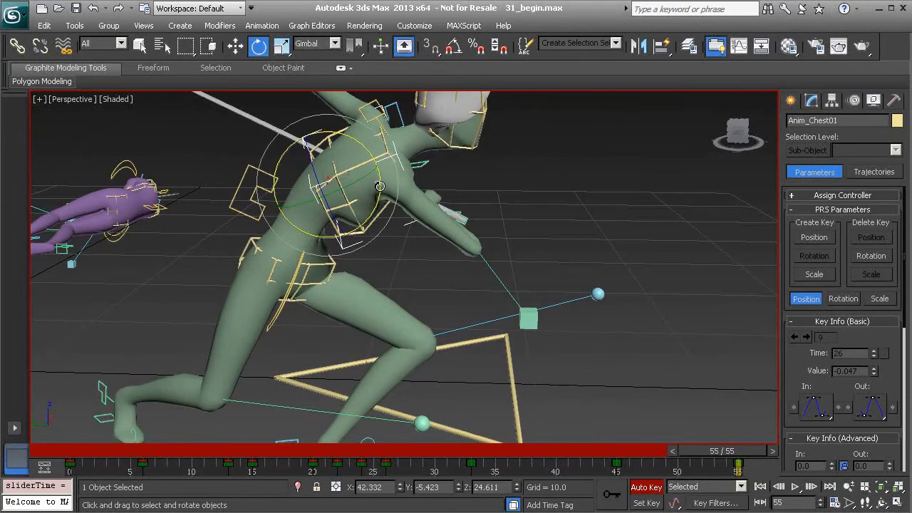
pyautogui.moveTo(378, 184); pyautogui.dragTo(381, 188)
# - Preview the animation and readjust the chest control's X rotation at frame 45 to about 41.3 degrees
pyautogui.moveTo(726, 455); pyautogui.dragTo(301, 453)
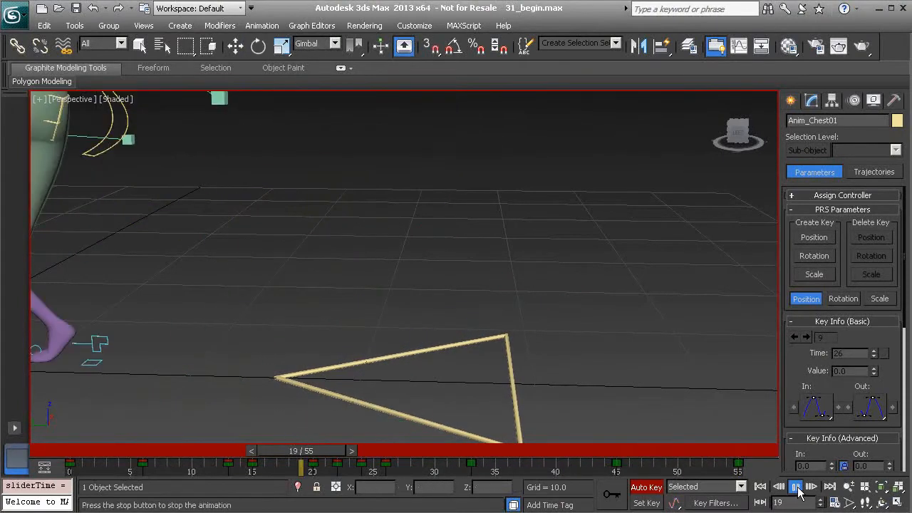
pyautogui.click(796, 487)
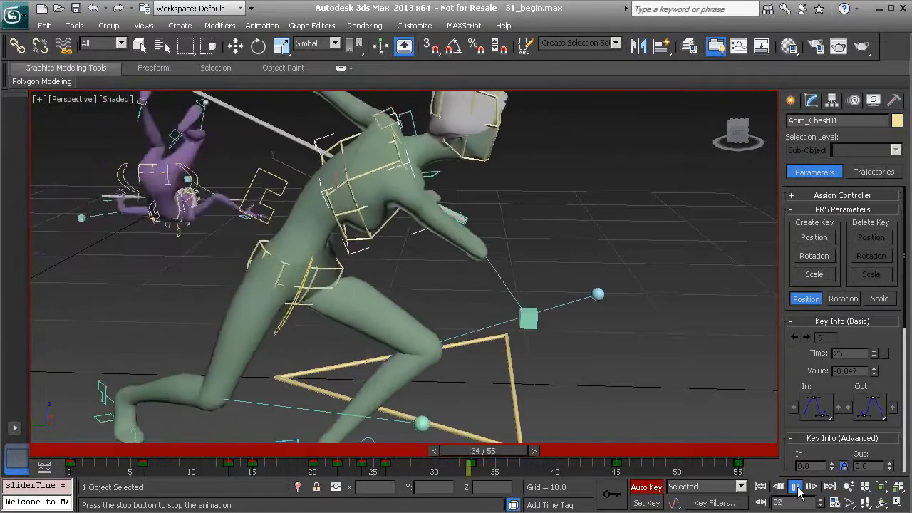
pyautogui.click(797, 489)
pyautogui.moveTo(508, 458); pyautogui.dragTo(597, 458)
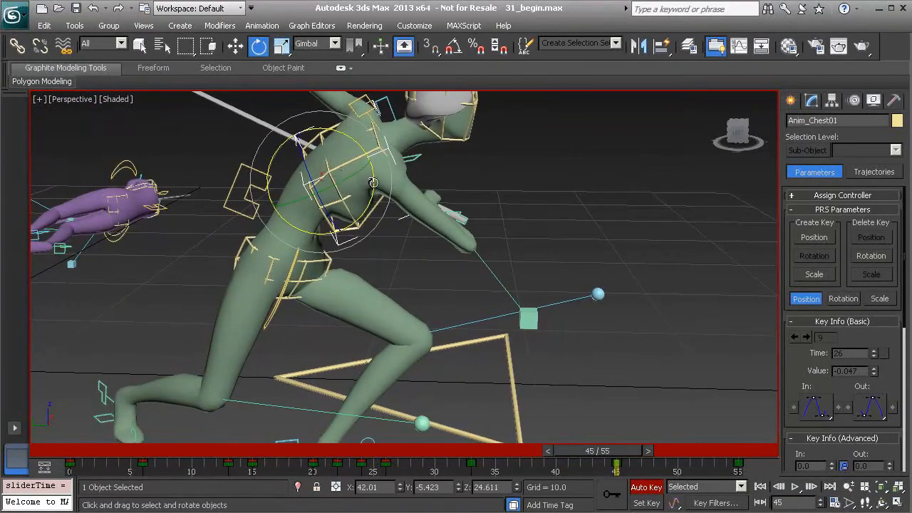
pyautogui.moveTo(374, 182); pyautogui.dragTo(375, 183)
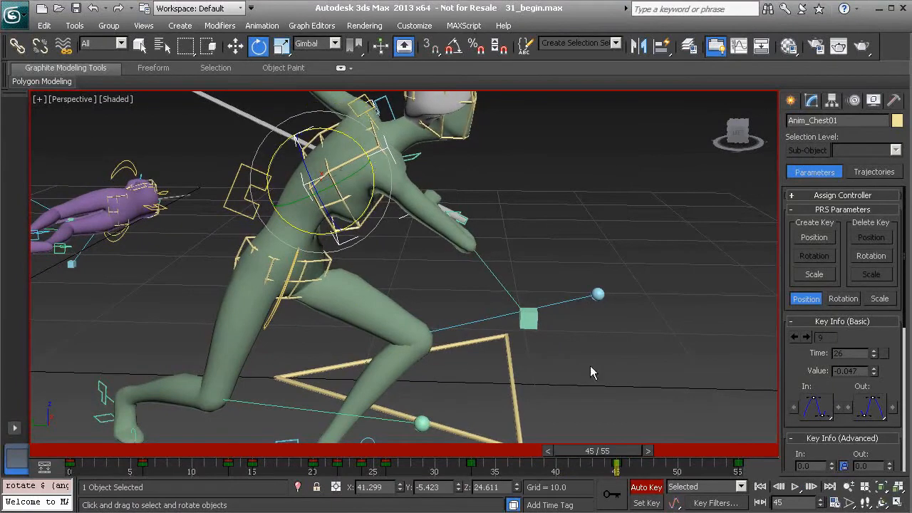
# - Replay the animation from frame 22 with the green character's whole body in view
pyautogui.moveTo(611, 454); pyautogui.dragTo(354, 454)
pyautogui.scroll(-3, 407, 275)
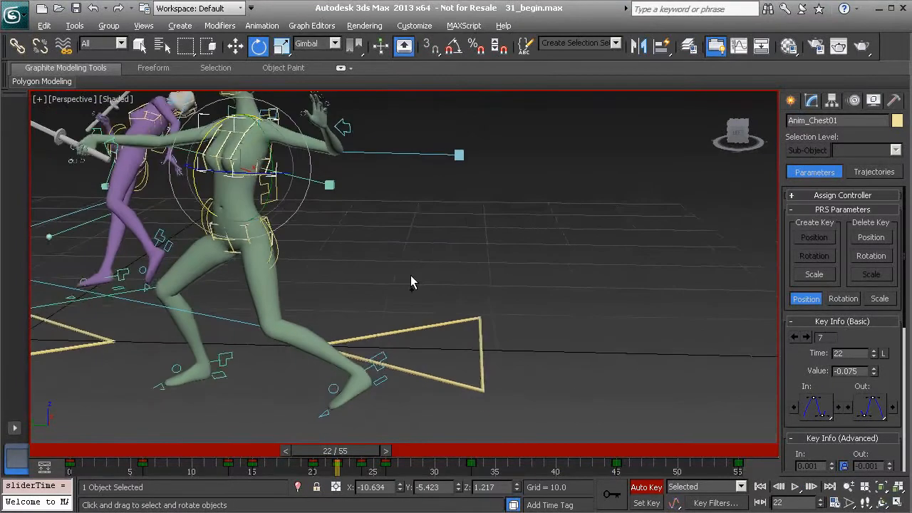
pyautogui.keyDown('alt'); pyautogui.moveTo(412, 275); pyautogui.dragTo(440, 286, button='middle'); pyautogui.keyUp('alt')
pyautogui.click(796, 489)
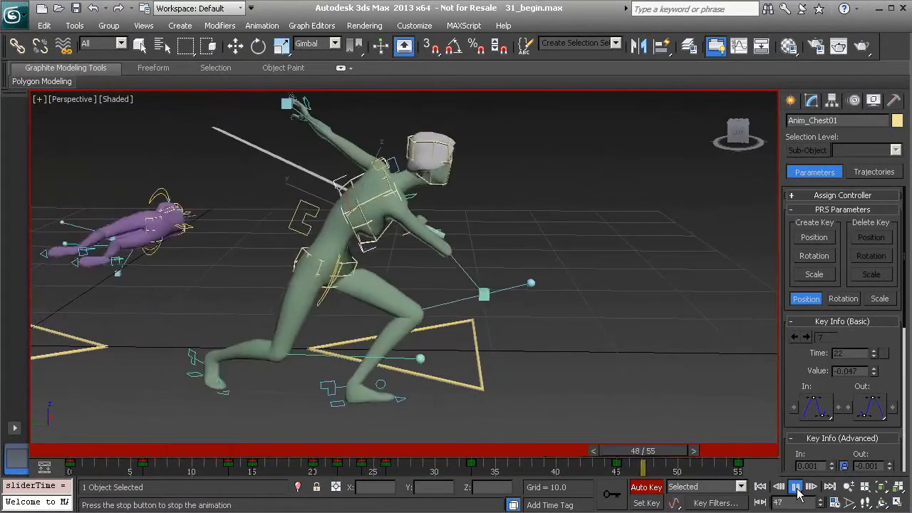
pyautogui.click(794, 489)
# - Examine the chest pose from different angles and at close range between frames 29 and 40
pyautogui.moveTo(529, 450); pyautogui.dragTo(540, 451)
pyautogui.keyDown('alt'); pyautogui.moveTo(374, 222); pyautogui.dragTo(310, 194, button='middle'); pyautogui.keyUp('alt')
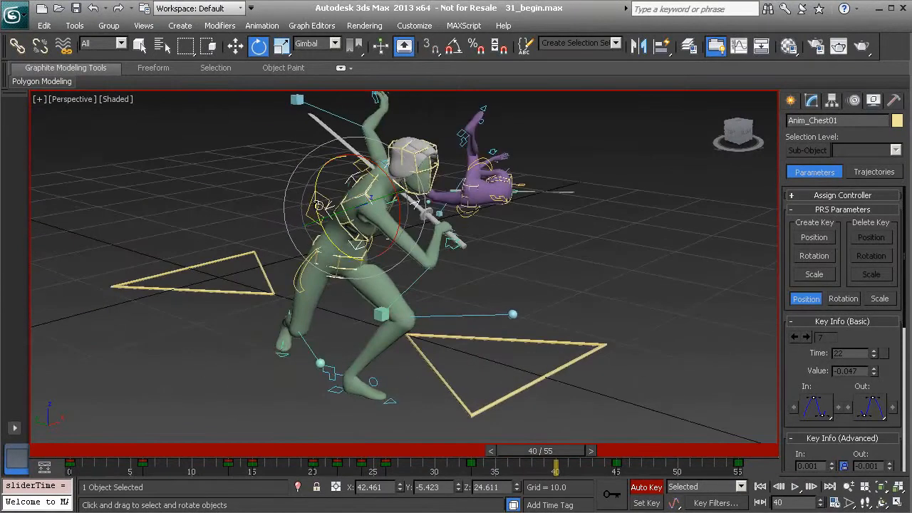
pyautogui.keyDown('alt'); pyautogui.moveTo(386, 244); pyautogui.dragTo(453, 269, button='middle'); pyautogui.keyUp('alt')
pyautogui.moveTo(366, 451); pyautogui.dragTo(421, 452)
pyautogui.press('e')
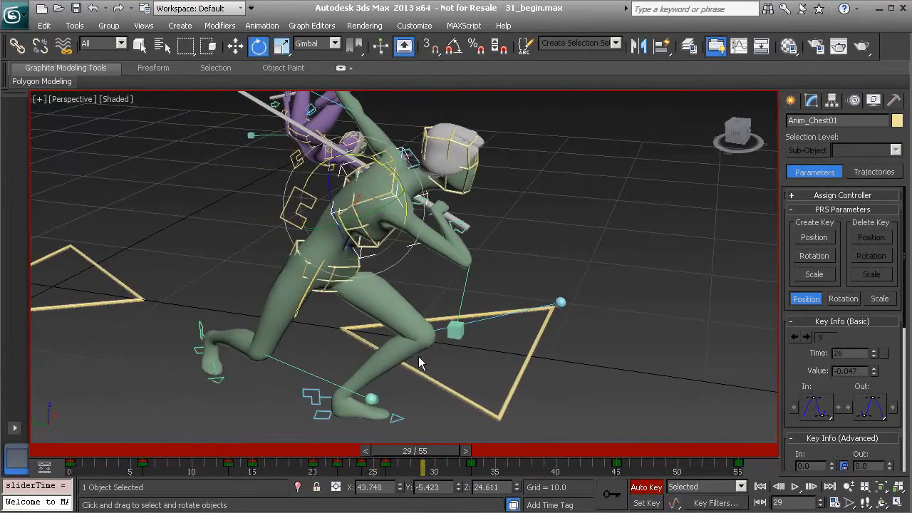
pyautogui.scroll(1, 392, 316)
pyautogui.scroll(1, 383, 300)
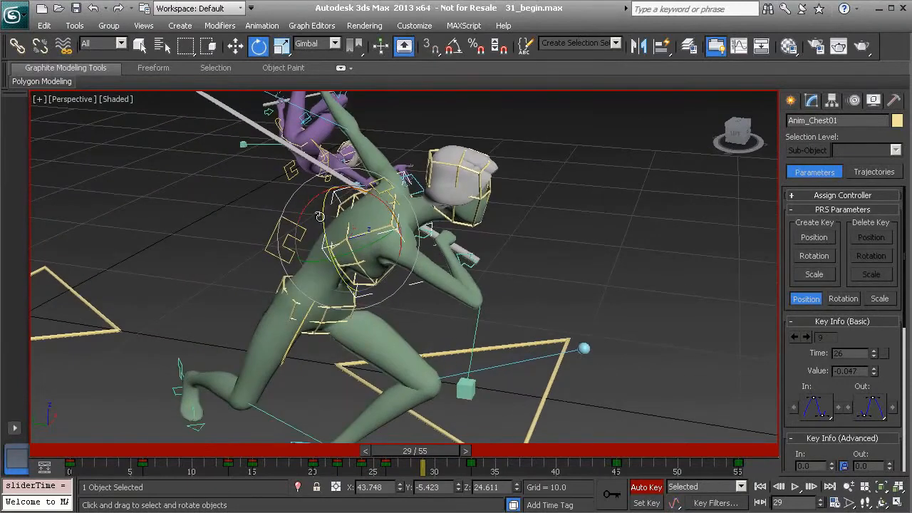
pyautogui.moveTo(440, 452)
pyautogui.mouseDown()
pyautogui.moveTo(366, 450)
pyautogui.moveTo(437, 455)
pyautogui.mouseUp()
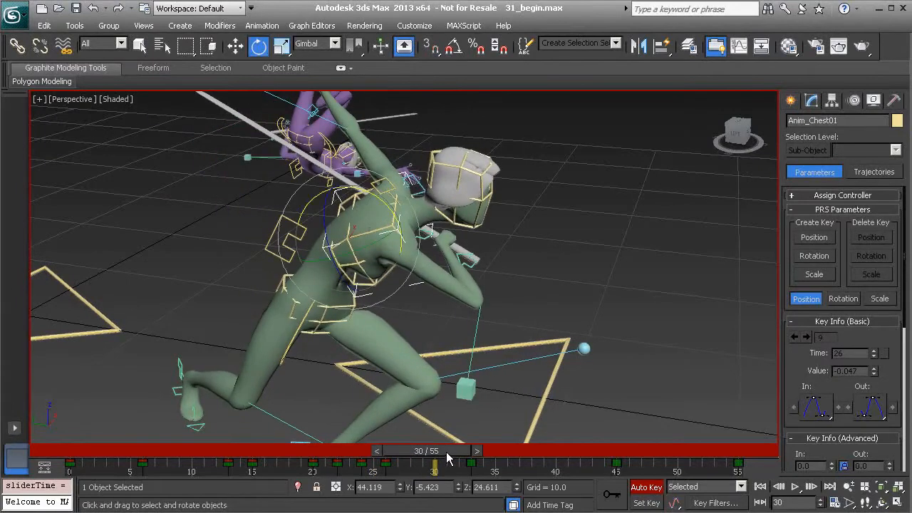
# - Open the Curve Editor for Anim_Chest01 and isolate the Z Rotation curve under Zero Euler XYZ
pyautogui.rightClick(573, 257)
pyautogui.click(605, 353)
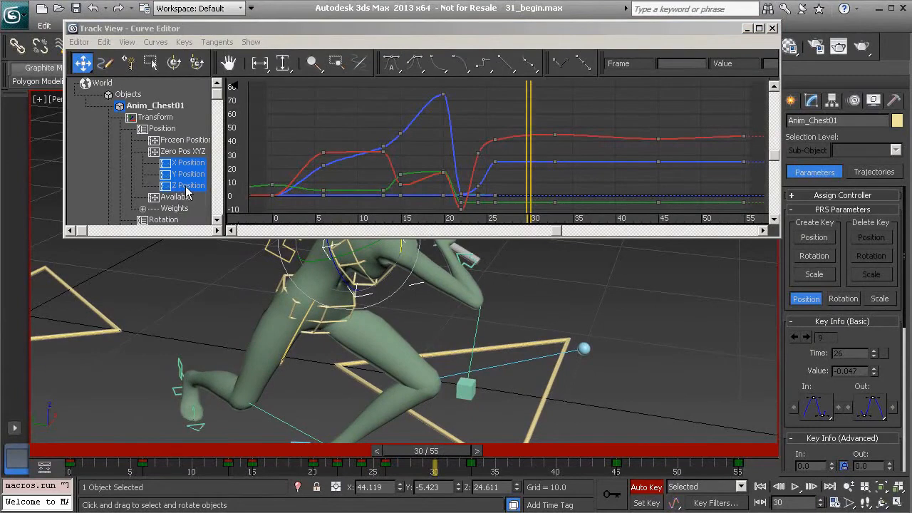
pyautogui.moveTo(164, 174); pyautogui.dragTo(151, 132, button='middle')
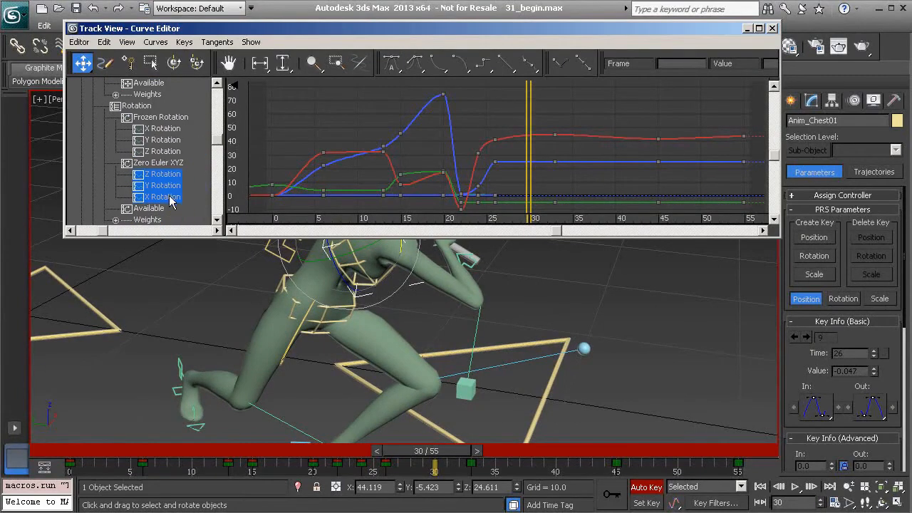
pyautogui.click(170, 173)
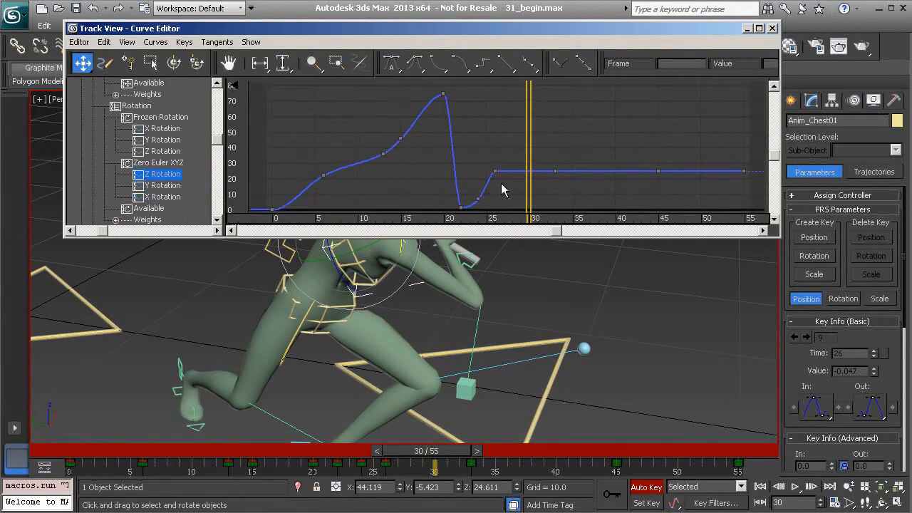
pyautogui.moveTo(448, 193); pyautogui.dragTo(423, 137, button='middle')
# - Move the frame 26 key on the chest's Z Rotation curve to frame 30 with a value of about 28.7
pyautogui.keyDown('alt'); pyautogui.moveTo(485, 297); pyautogui.dragTo(453, 319, button='middle'); pyautogui.keyUp('alt')
pyautogui.moveTo(442, 121); pyautogui.dragTo(487, 145)
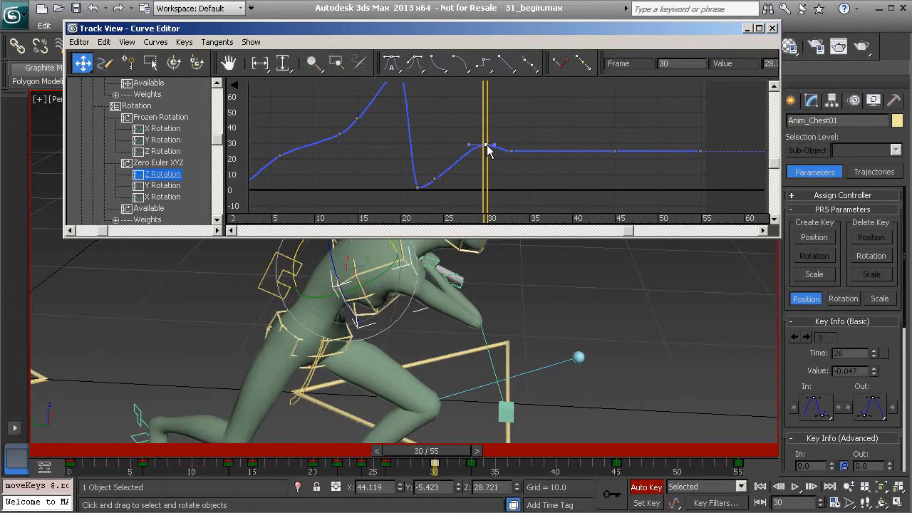
pyautogui.click(127, 42)
pyautogui.click(148, 83)
# - Raise the chest's Z Rotation key at frame 30 to about 29.6 and check the motion around it
pyautogui.keyDown('alt'); pyautogui.moveTo(525, 415); pyautogui.dragTo(460, 390, button='middle'); pyautogui.keyUp('alt')
pyautogui.scroll(3, 456, 364)
pyautogui.moveTo(433, 451)
pyautogui.mouseDown()
pyautogui.moveTo(394, 453)
pyautogui.moveTo(436, 459)
pyautogui.mouseUp()
pyautogui.moveTo(485, 146); pyautogui.dragTo(487, 143)
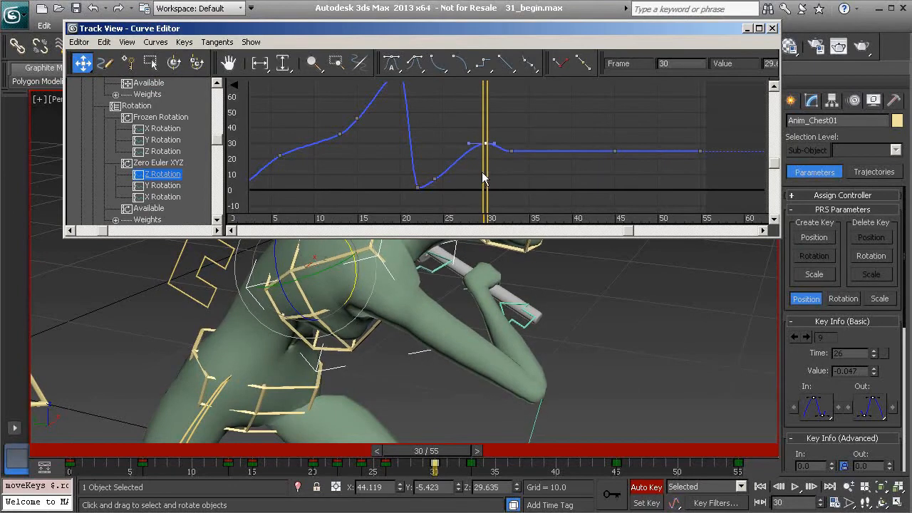
pyautogui.moveTo(441, 457)
pyautogui.mouseDown()
pyautogui.moveTo(357, 458)
pyautogui.moveTo(433, 459)
pyautogui.mouseUp()
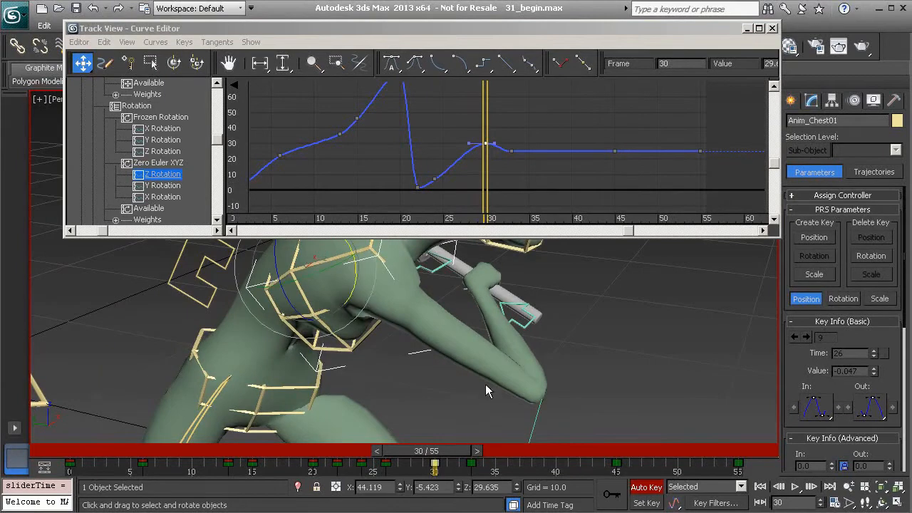
# - Examine the chest pose from several angles while scrubbing between frames 30 and 47
pyautogui.keyDown('alt'); pyautogui.moveTo(522, 314); pyautogui.dragTo(524, 311, button='middle'); pyautogui.keyUp('alt')
pyautogui.moveTo(447, 456); pyautogui.dragTo(636, 481)
pyautogui.moveTo(470, 403); pyautogui.dragTo(478, 460, button='middle')
pyautogui.moveTo(363, 459); pyautogui.dragTo(631, 486)
pyautogui.keyDown('alt'); pyautogui.moveTo(362, 318); pyautogui.dragTo(339, 342, button='middle'); pyautogui.keyUp('alt')
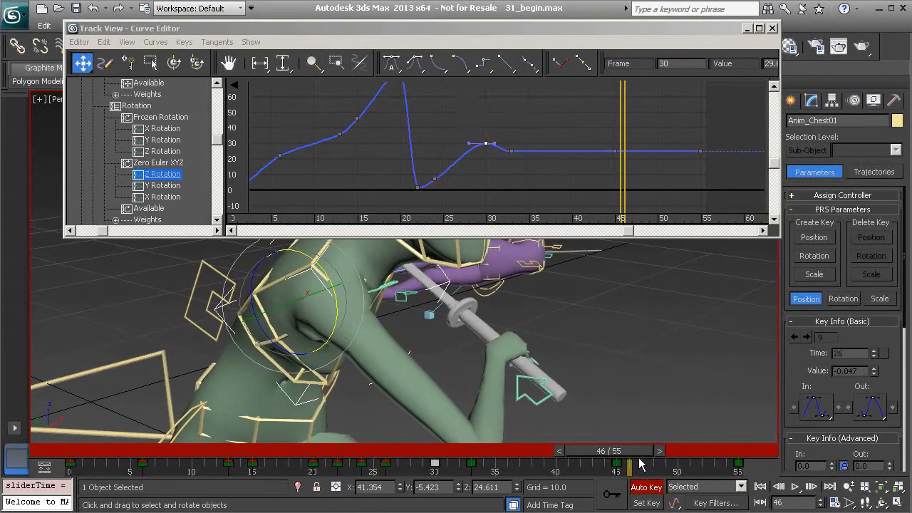
pyautogui.moveTo(645, 456); pyautogui.dragTo(656, 458)
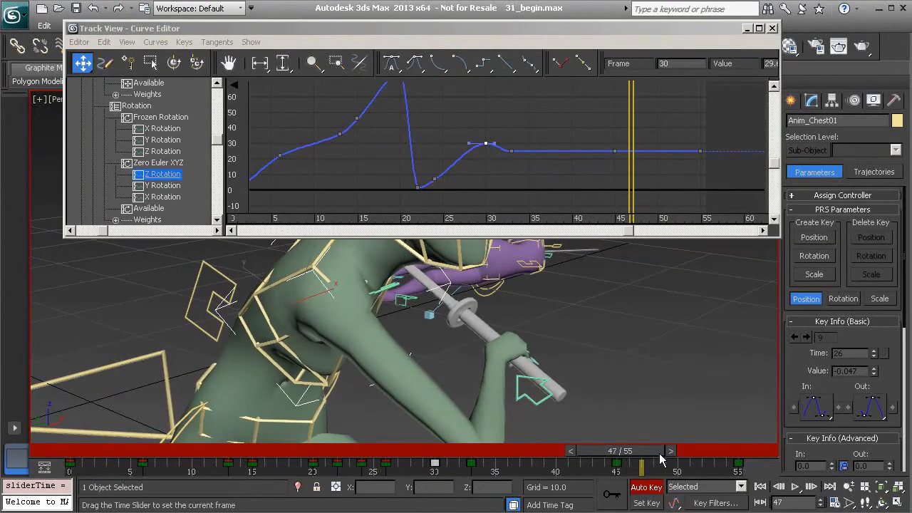
pyautogui.press('e')
pyautogui.keyDown('alt'); pyautogui.moveTo(591, 399); pyautogui.dragTo(545, 376, button='middle'); pyautogui.keyUp('alt')
pyautogui.moveTo(615, 456); pyautogui.dragTo(641, 458)
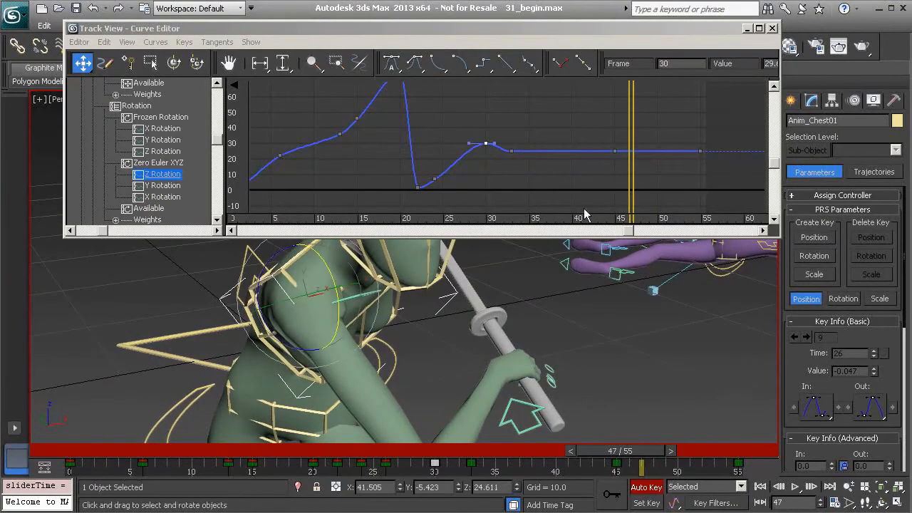
# - Move the chest's Z Rotation key at frame 45 to frame 47 with a value of about 13.2, and delete the frame 33 key
pyautogui.click(613, 151)
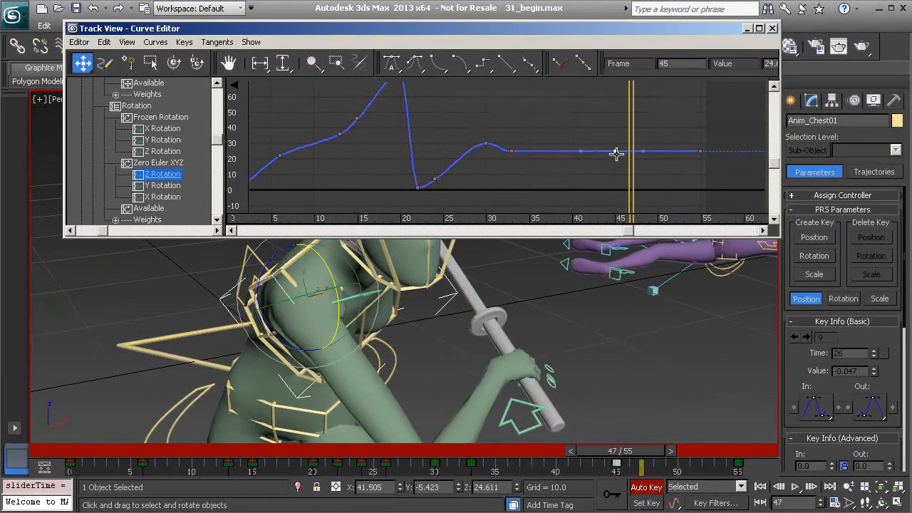
pyautogui.moveTo(615, 158); pyautogui.dragTo(631, 169)
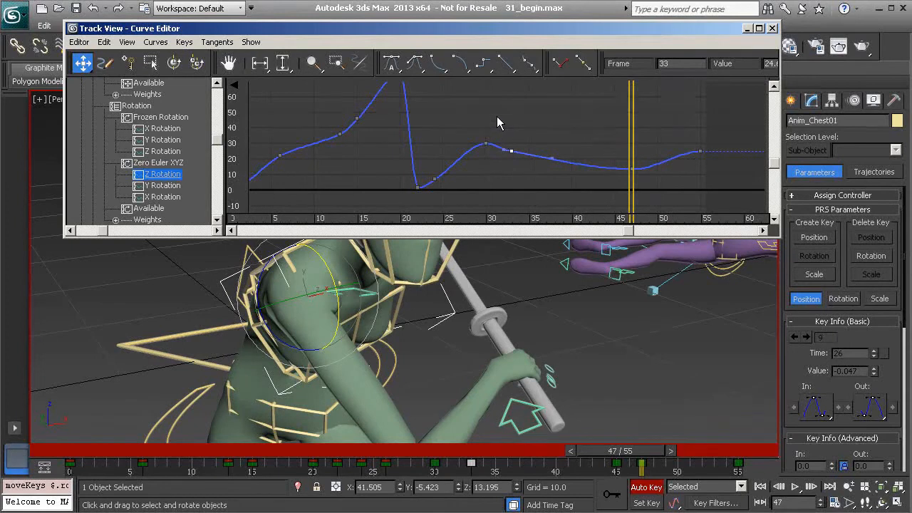
pyautogui.press('Delete')
# - Lower the chest's final Z Rotation key at frame 55 to about 17.1 and close the Curve Editor
pyautogui.moveTo(643, 456); pyautogui.dragTo(738, 457)
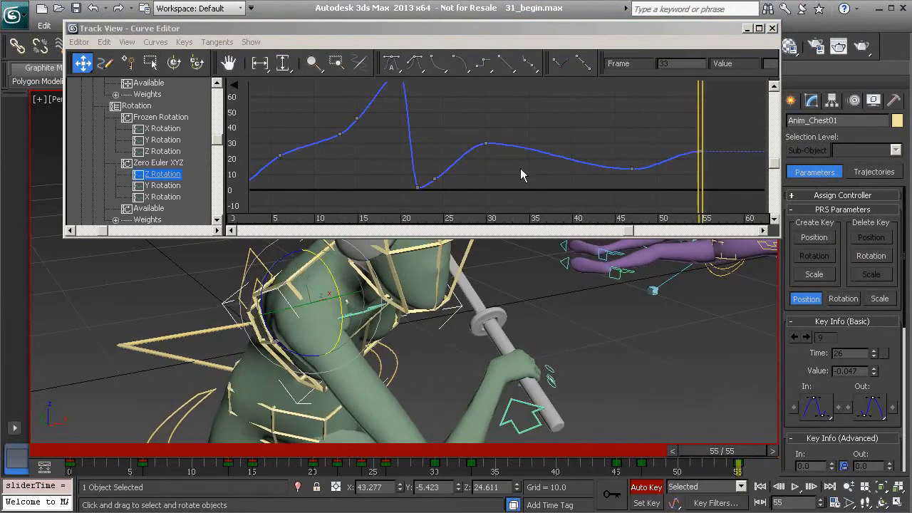
pyautogui.moveTo(535, 238); pyautogui.dragTo(533, 174)
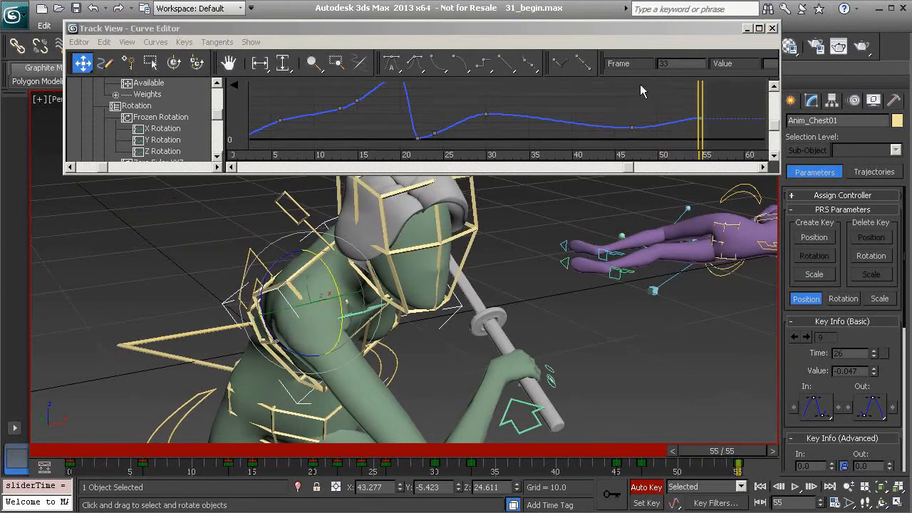
pyautogui.moveTo(632, 93); pyautogui.dragTo(510, 109, button='middle')
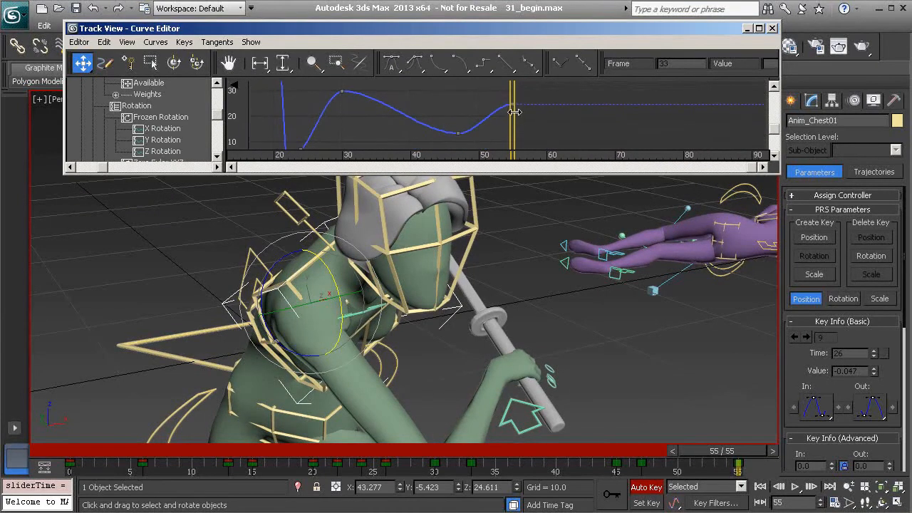
pyautogui.moveTo(512, 105); pyautogui.dragTo(511, 128)
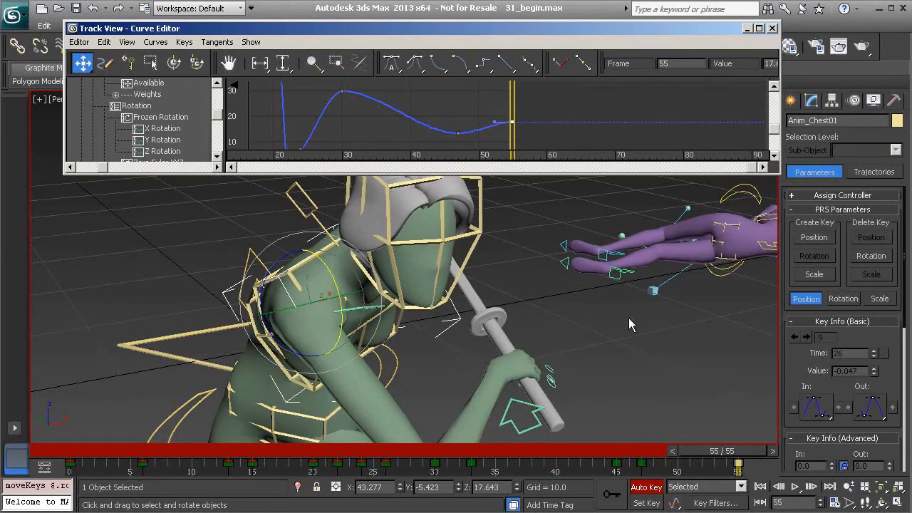
pyautogui.moveTo(739, 463)
pyautogui.mouseDown()
pyautogui.moveTo(604, 477)
pyautogui.moveTo(590, 489)
pyautogui.moveTo(406, 491)
pyautogui.moveTo(741, 492)
pyautogui.mouseUp()
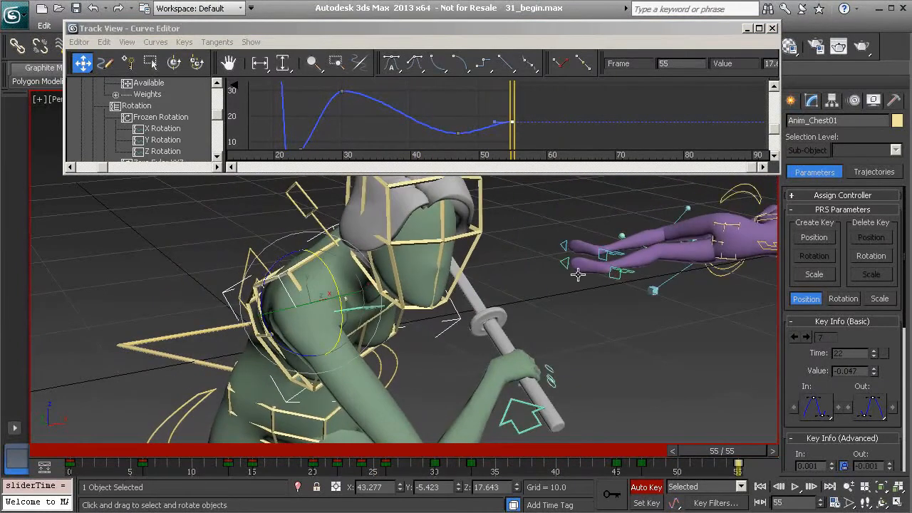
pyautogui.moveTo(511, 123); pyautogui.dragTo(512, 131)
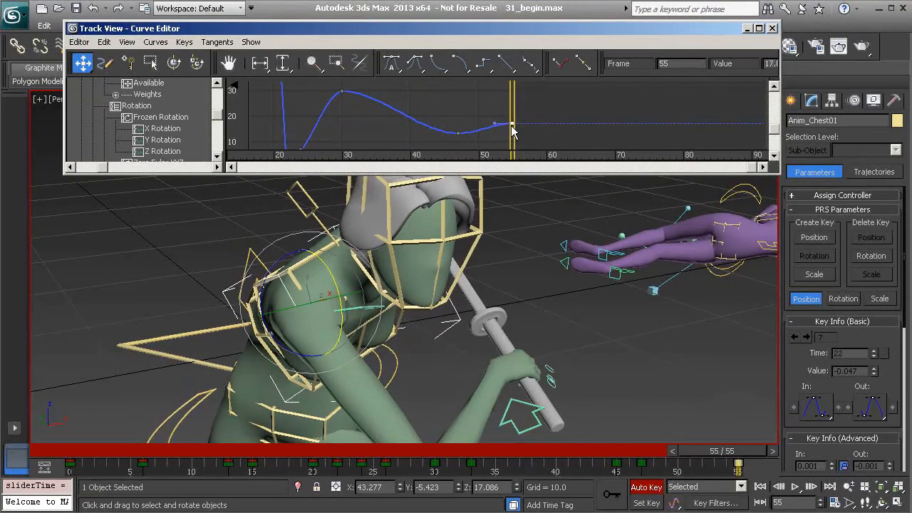
pyautogui.keyDown('alt'); pyautogui.moveTo(503, 316); pyautogui.dragTo(485, 316, button='middle'); pyautogui.keyUp('alt')
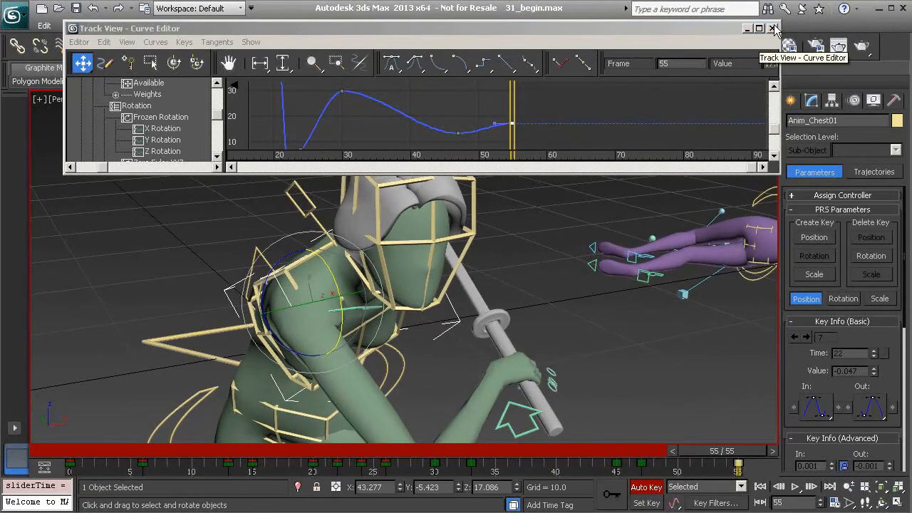
pyautogui.click(772, 28)
# - Hide controls_layer and dont_select in the layer manager so both characters can be viewed without their rig controls
pyautogui.scroll(-5, 456, 285)
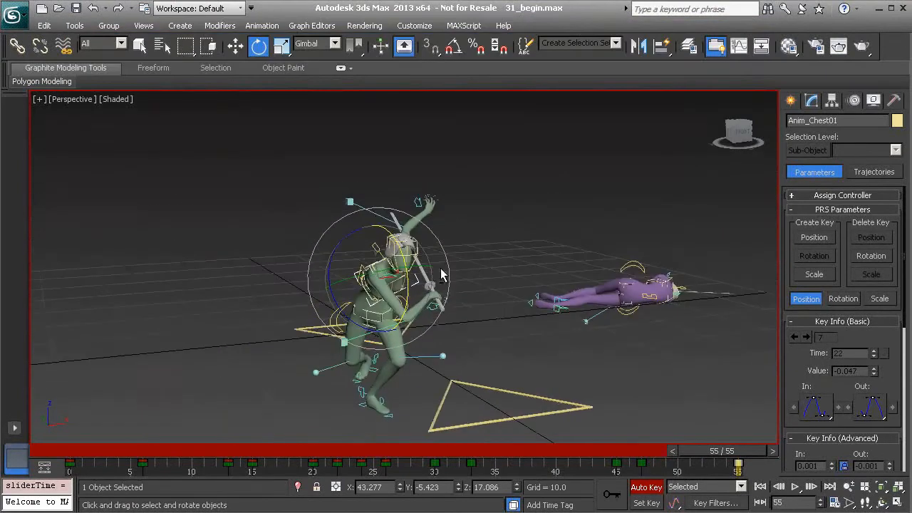
pyautogui.rightClick(871, 61)
pyautogui.click(873, 133)
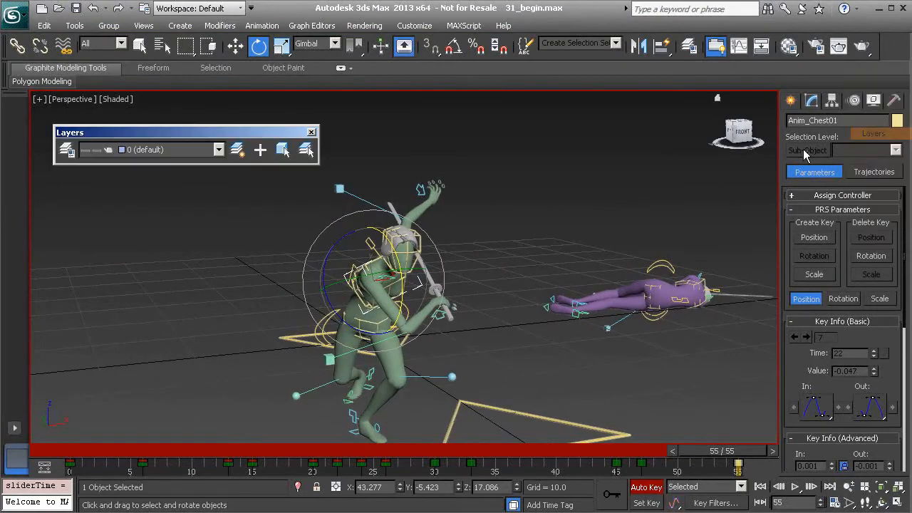
pyautogui.click(67, 149)
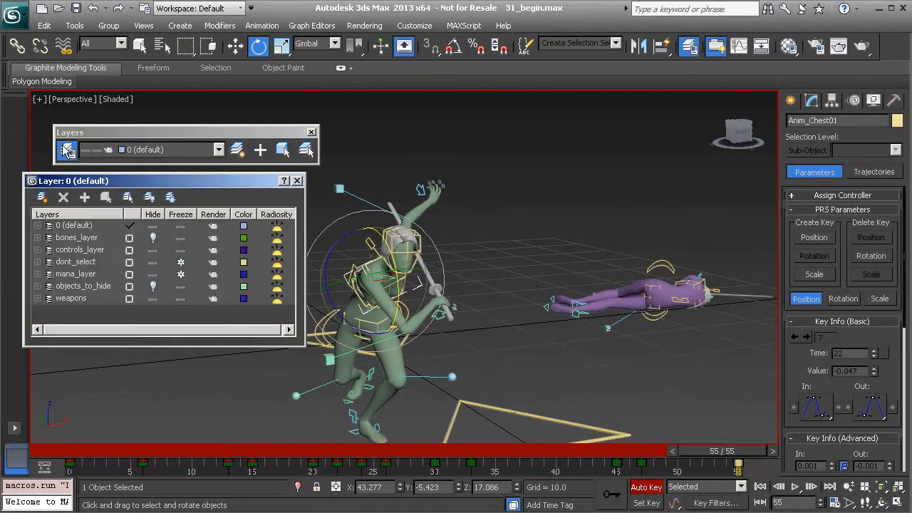
pyautogui.click(152, 250)
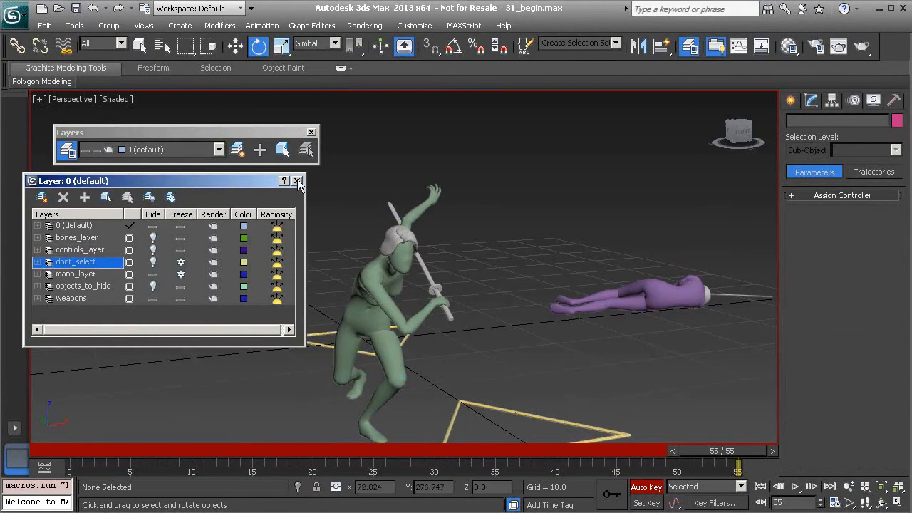
pyautogui.click(297, 181)
pyautogui.moveTo(275, 135); pyautogui.dragTo(269, 115)
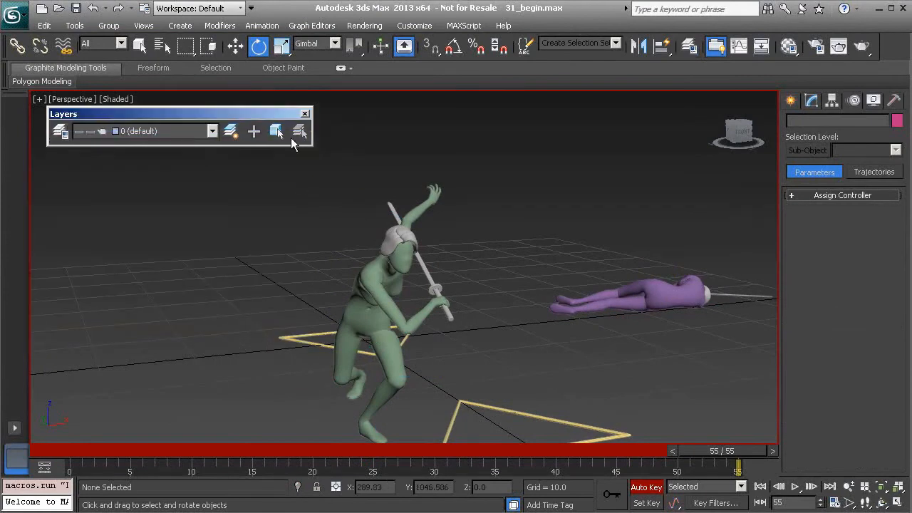
# - Play the sword-strike animation and review both characters' motion from different angles
pyautogui.moveTo(682, 451); pyautogui.dragTo(239, 452)
pyautogui.click(792, 486)
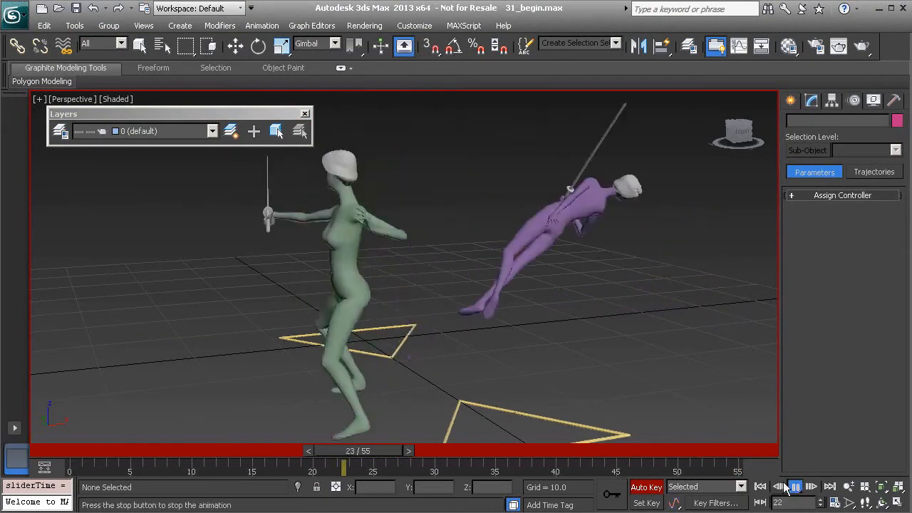
pyautogui.keyDown('alt'); pyautogui.moveTo(427, 363); pyautogui.dragTo(481, 366, button='middle'); pyautogui.keyUp('alt')
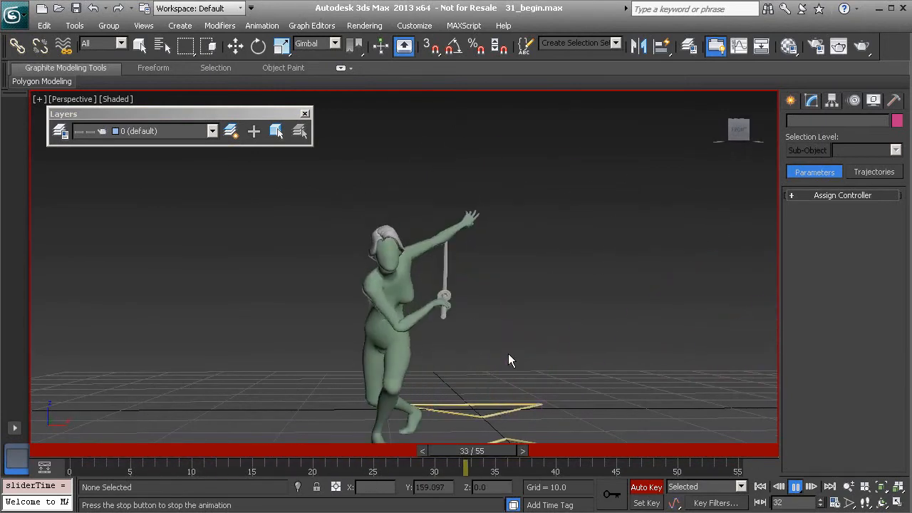
pyautogui.keyDown('alt'); pyautogui.moveTo(484, 328); pyautogui.dragTo(494, 327, button='middle'); pyautogui.keyUp('alt')
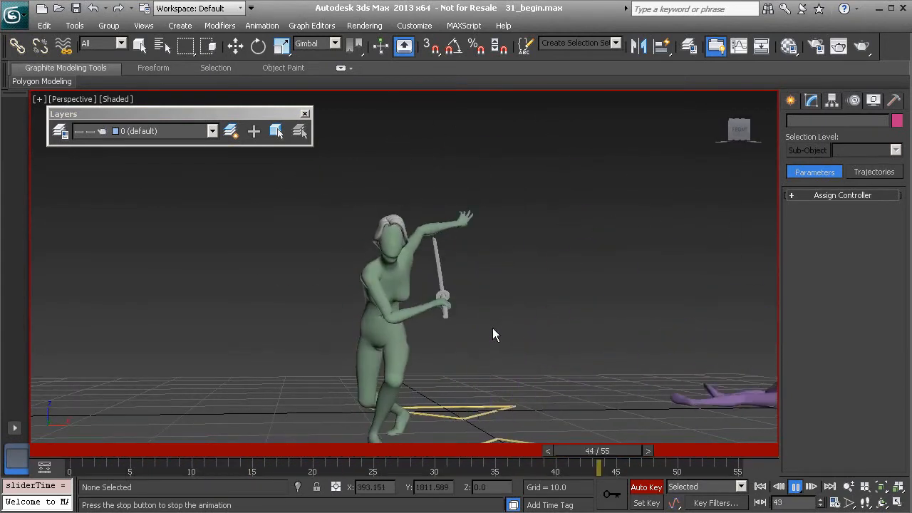
pyautogui.keyDown('alt'); pyautogui.moveTo(490, 328); pyautogui.dragTo(466, 332, button='middle'); pyautogui.keyUp('alt')
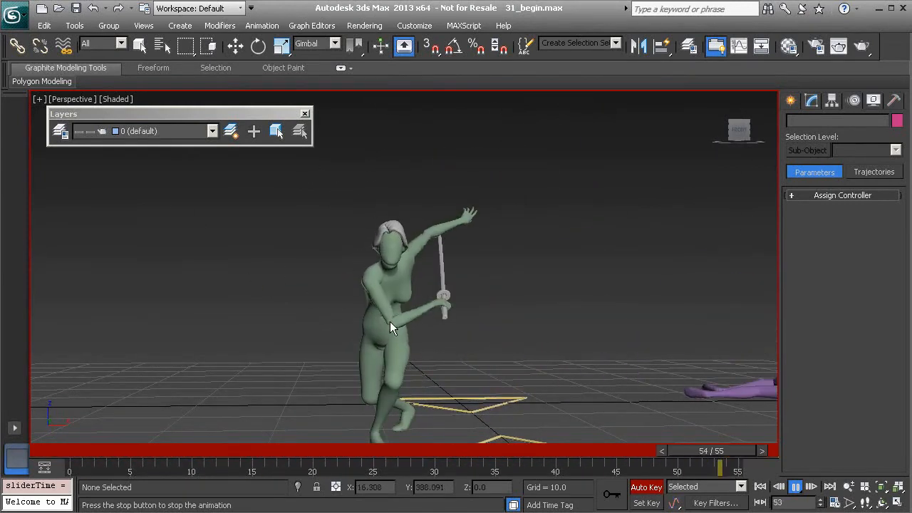
pyautogui.keyDown('alt'); pyautogui.moveTo(390, 324); pyautogui.dragTo(391, 319, button='middle'); pyautogui.keyUp('alt')
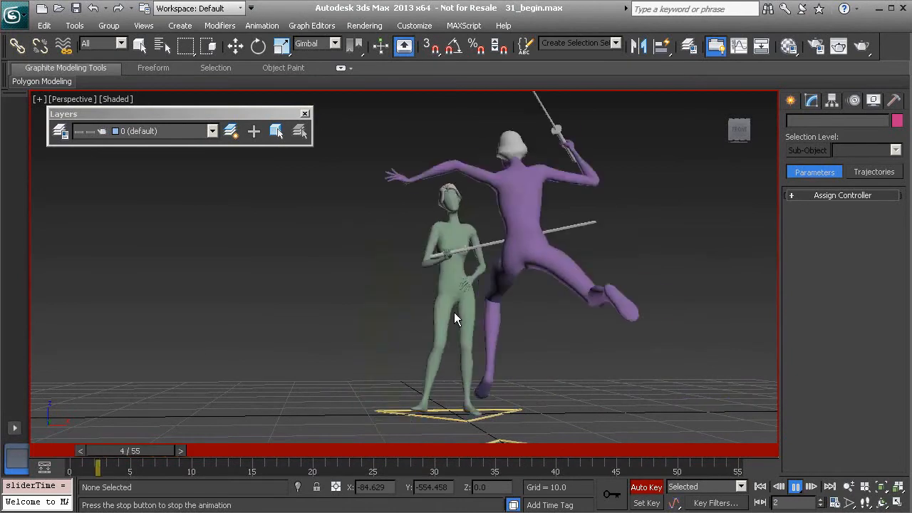
pyautogui.keyDown('alt'); pyautogui.moveTo(454, 312); pyautogui.dragTo(418, 316, button='middle'); pyautogui.keyUp('alt')
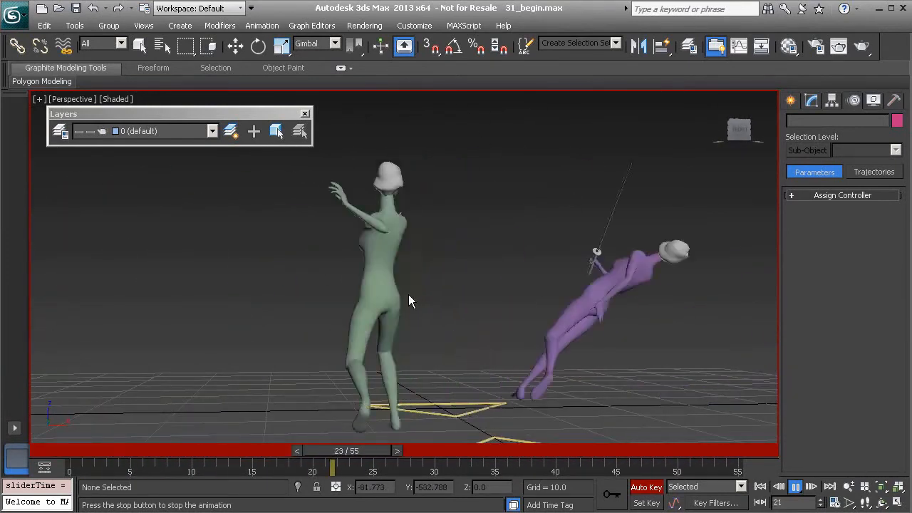